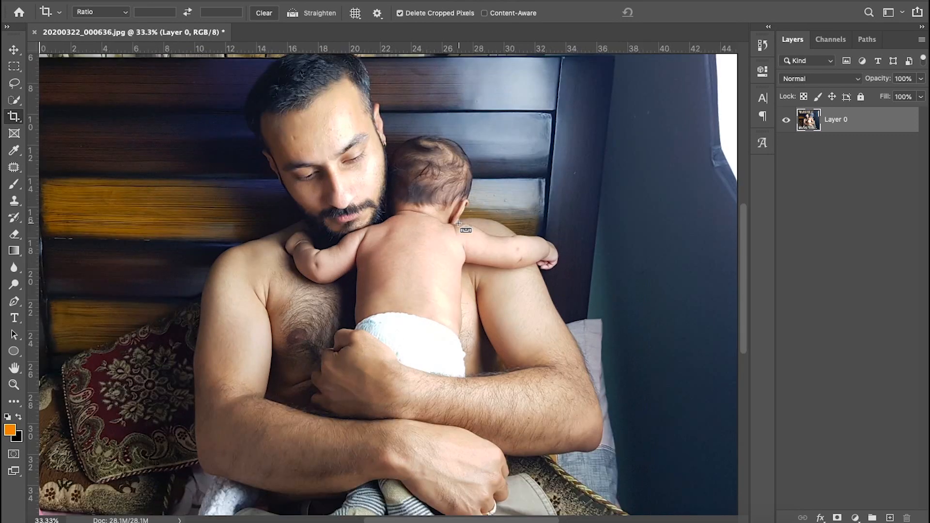
Examine the colour photo from its upper corner down to its lower edge, ending with the whole image in view.
scroll(451, 276, up, 3)
scroll(451, 276, right, 3)
scroll(451, 276, up, 3)
scroll(451, 276, right, 1)
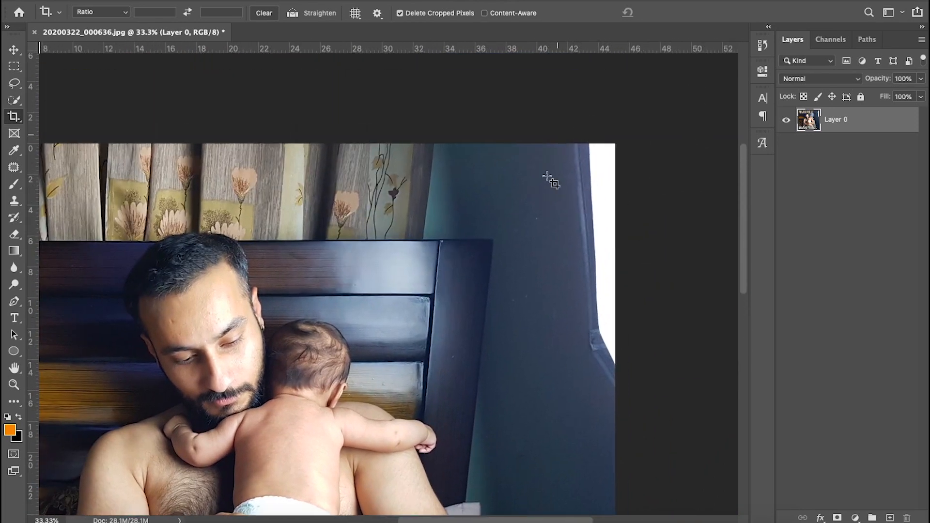
scroll(544, 324, down, 10)
scroll(547, 324, left, 6)
key(super+minus)
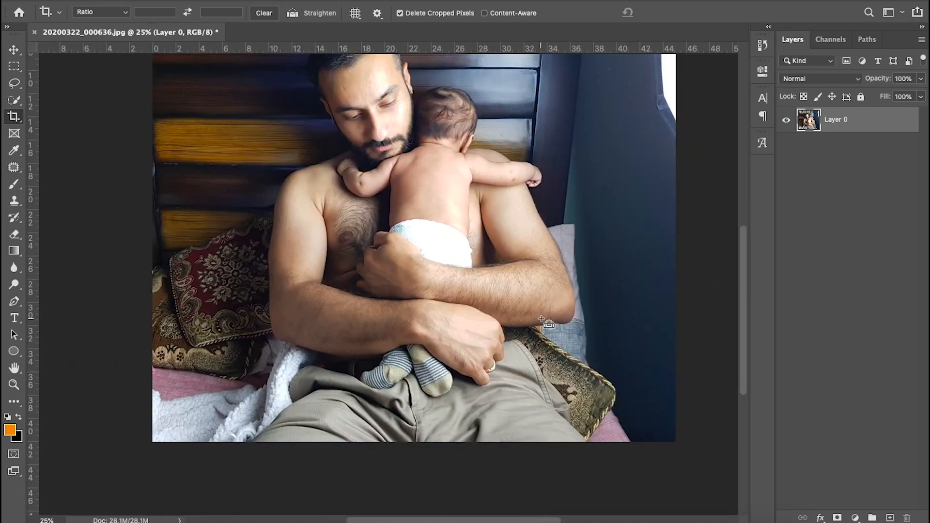
key(super+minus)
key(super+plus)
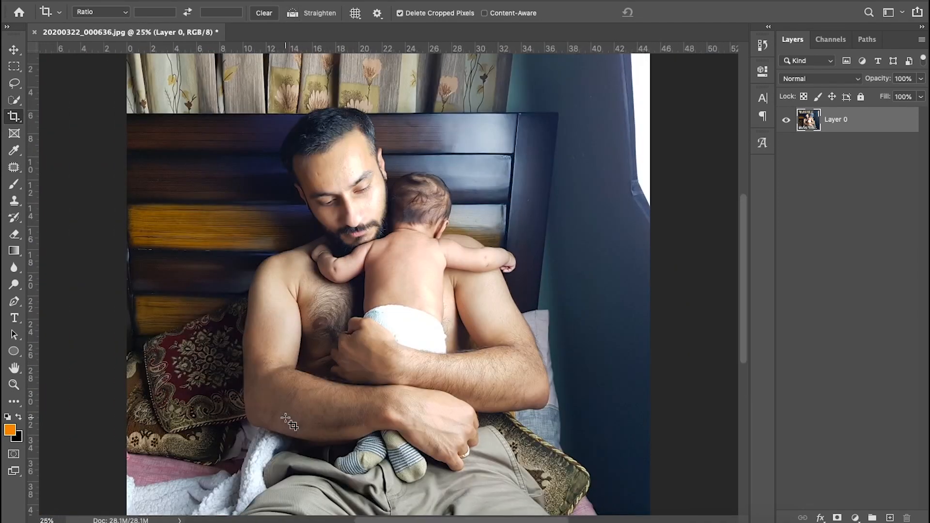
key(super+minus)
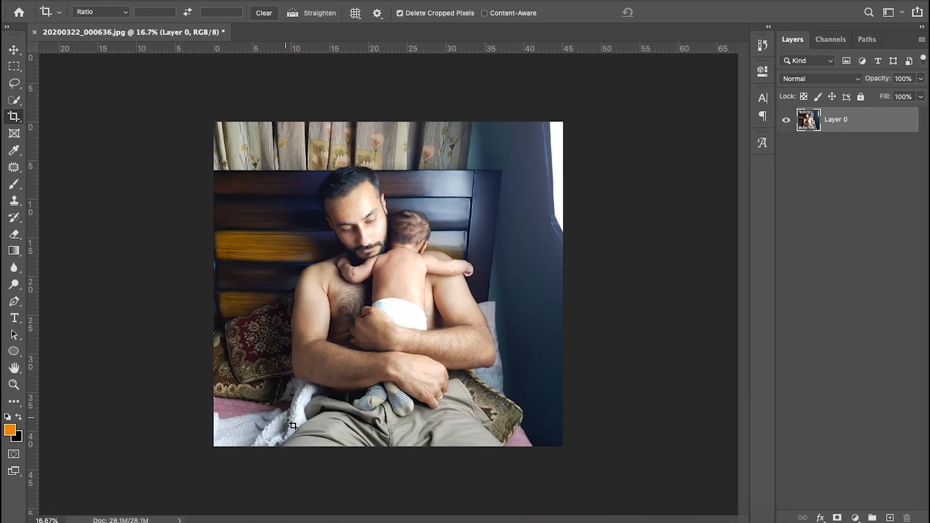
Convert Layer 0 to monochrome with the Black & White adjustment, using the Default preset.
click(156, 1)
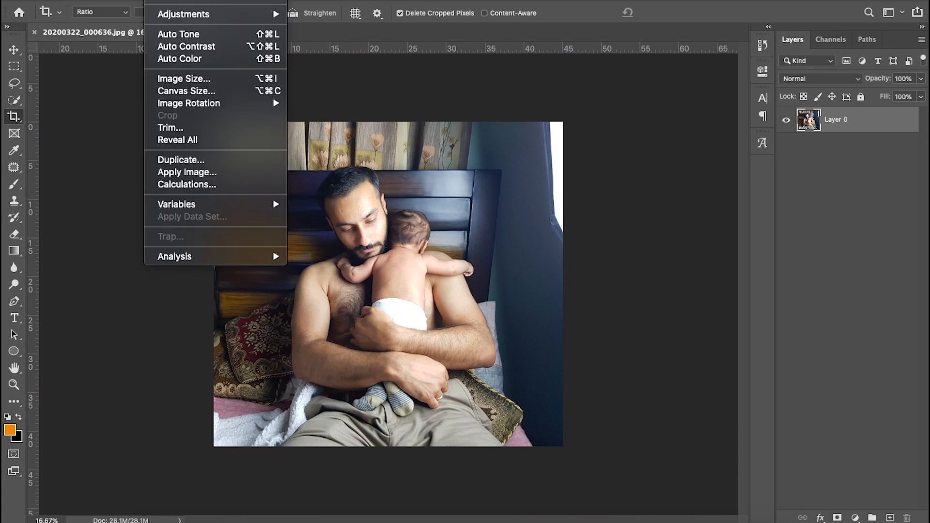
mouse_move(242, 17)
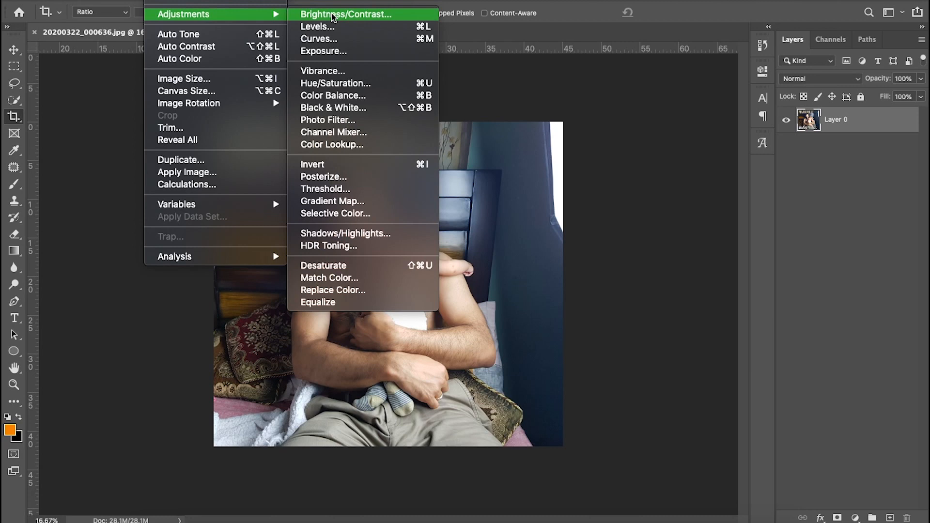
click(337, 109)
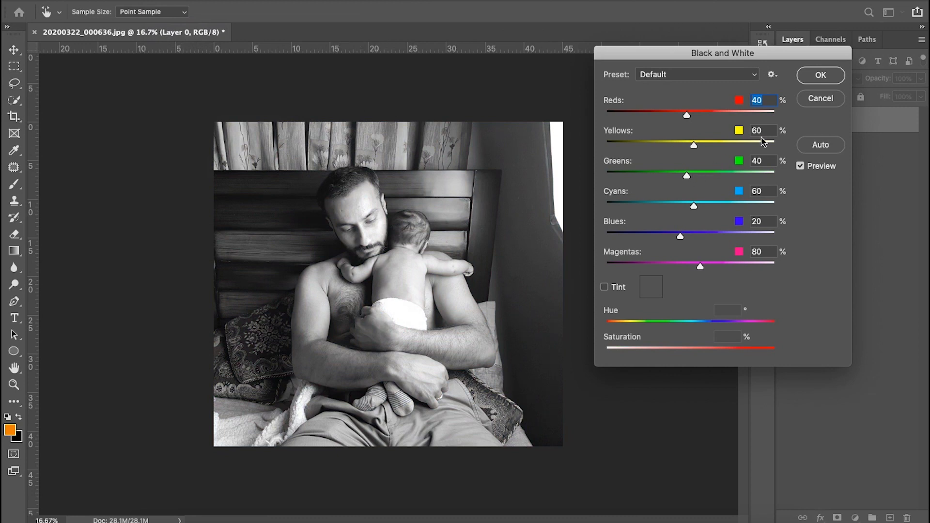
click(821, 75)
key(c)
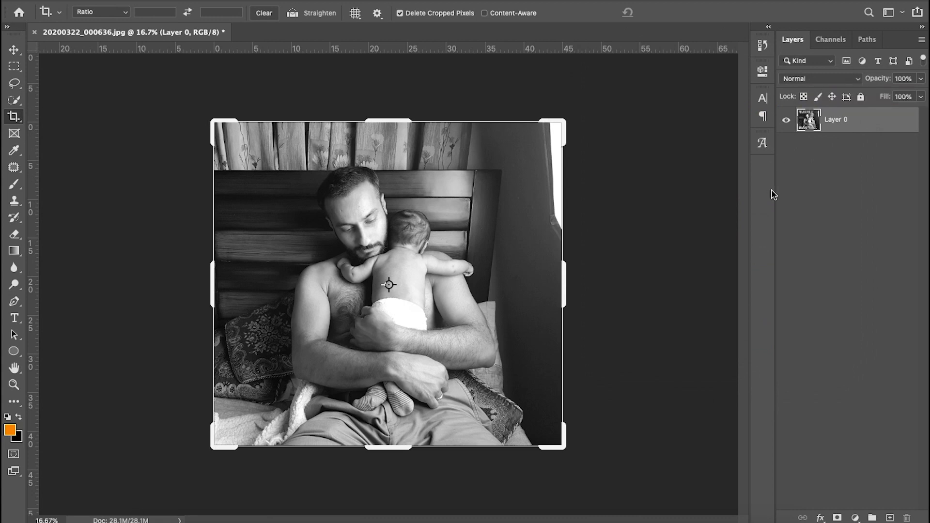
Add a Levels adjustment layer with input levels 42, 0.80 and 247, and compare the image with it hidden and shown.
click(854, 518)
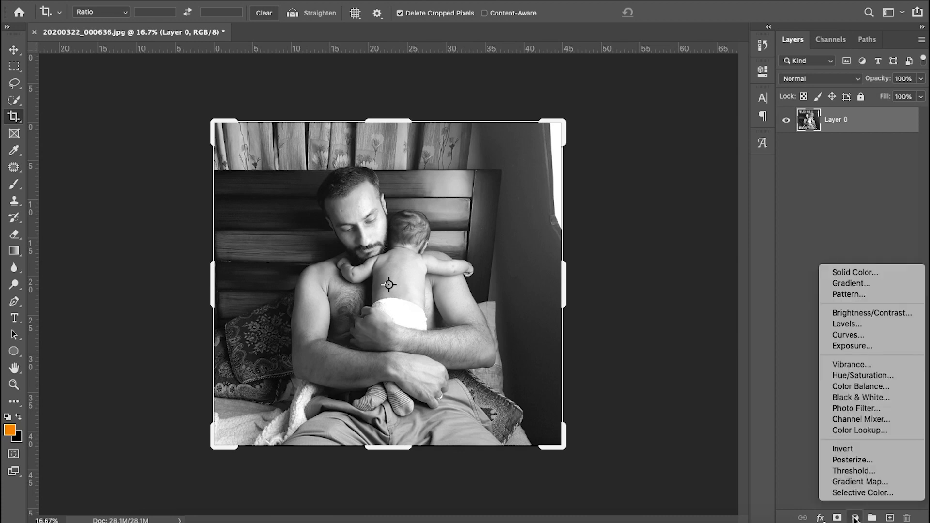
click(886, 326)
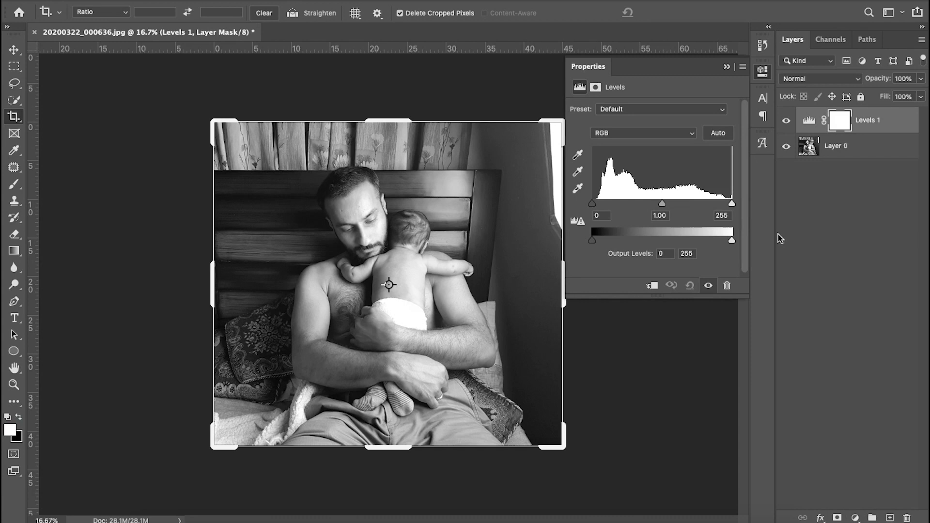
drag(595, 211, 613, 204)
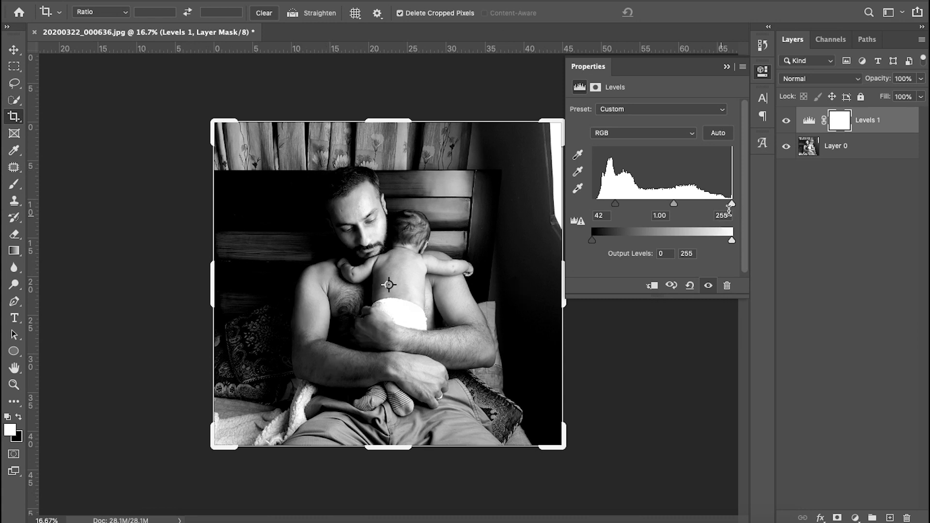
drag(731, 204, 727, 205)
mouse_move(672, 203)
mouse_down()
mouse_move(698, 206)
mouse_move(680, 207)
mouse_up()
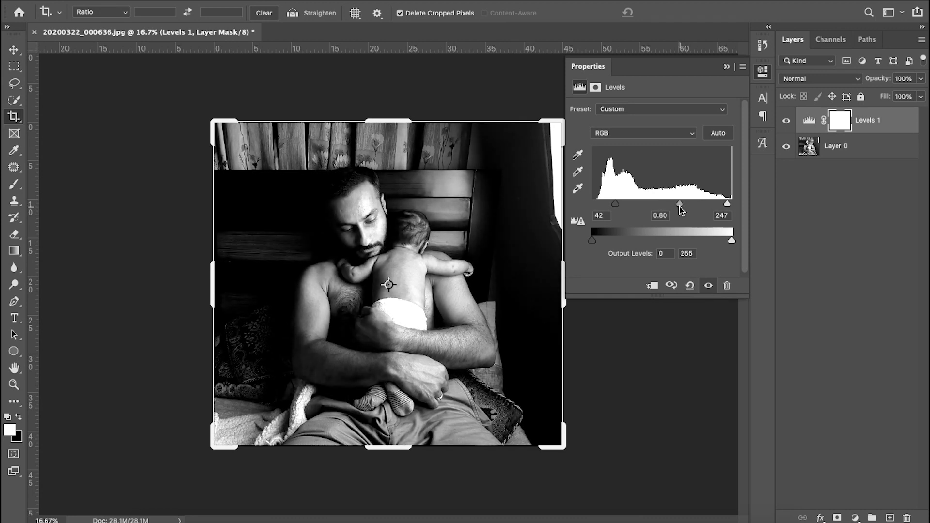
click(726, 67)
click(785, 120)
click(785, 121)
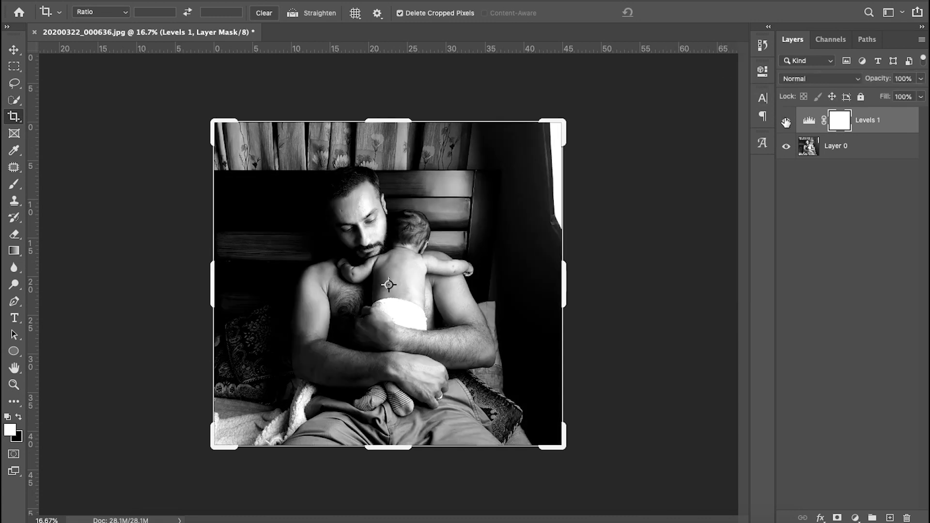
key(ctrl+plus)
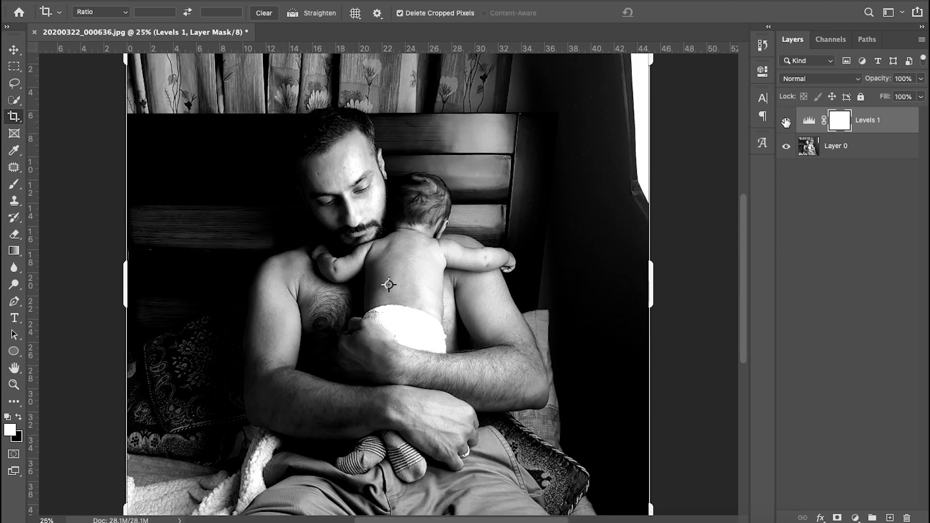
Add a new empty layer directly above Layer 0 and set the foreground colour to black (000000).
click(853, 152)
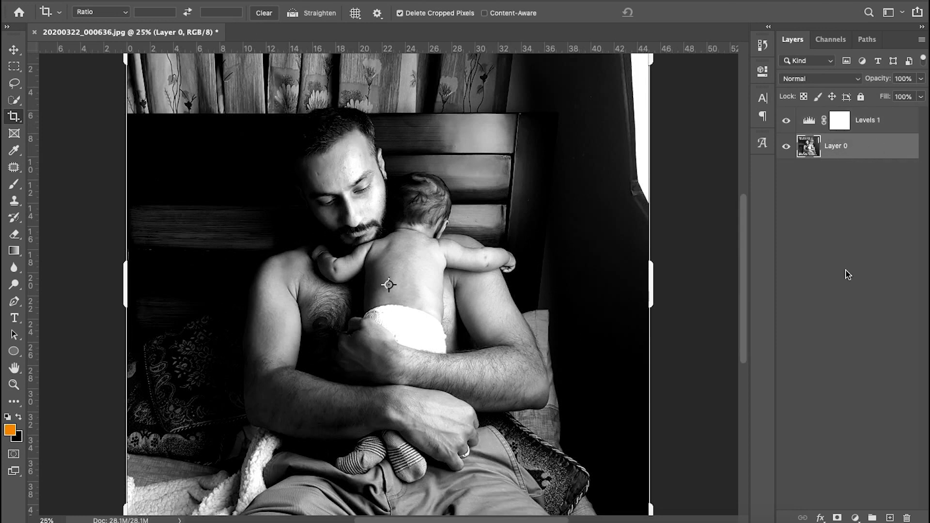
click(889, 518)
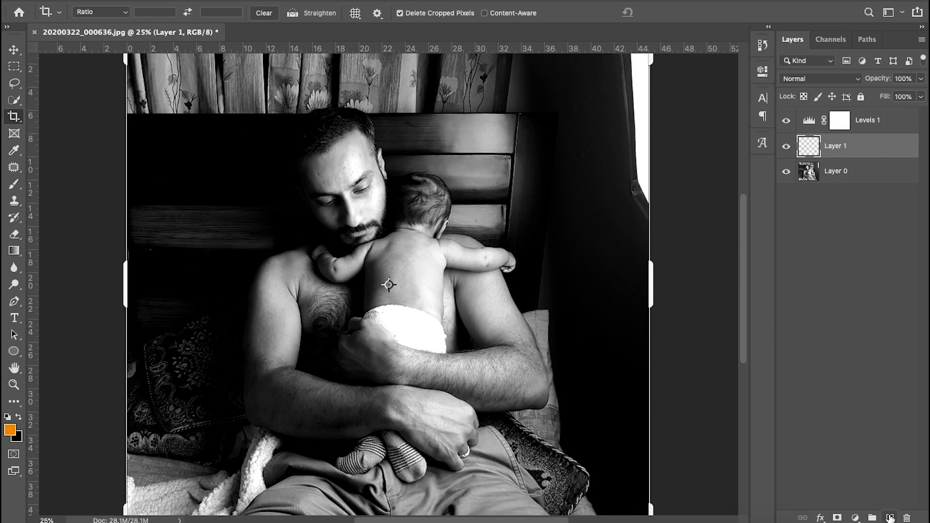
click(11, 430)
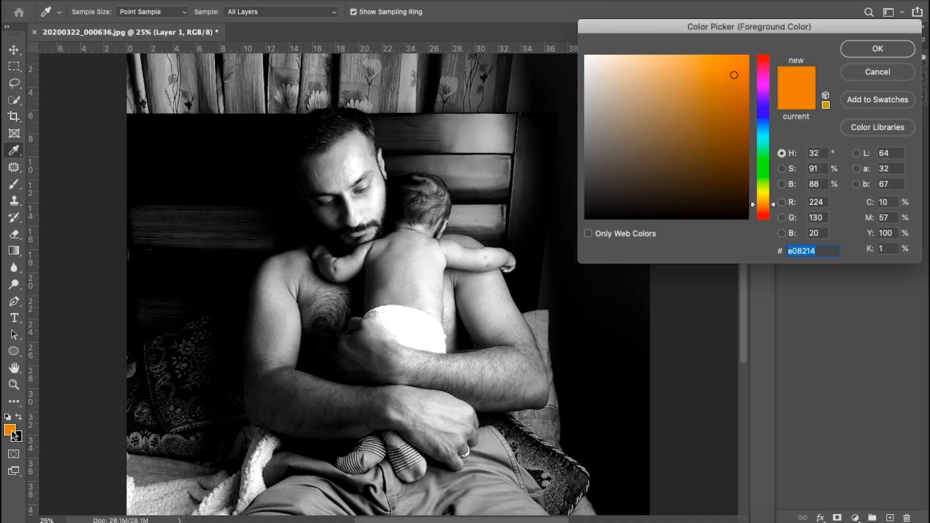
drag(616, 208, 565, 219)
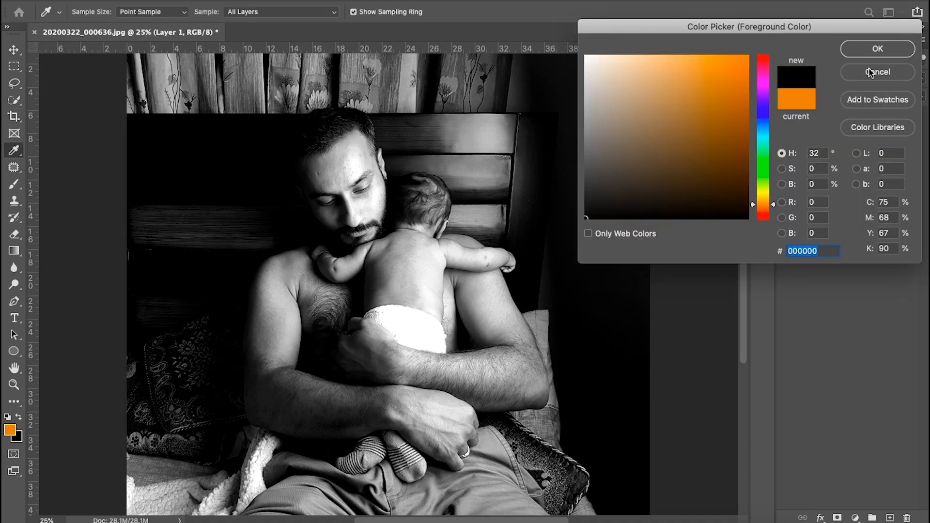
click(877, 49)
key(c)
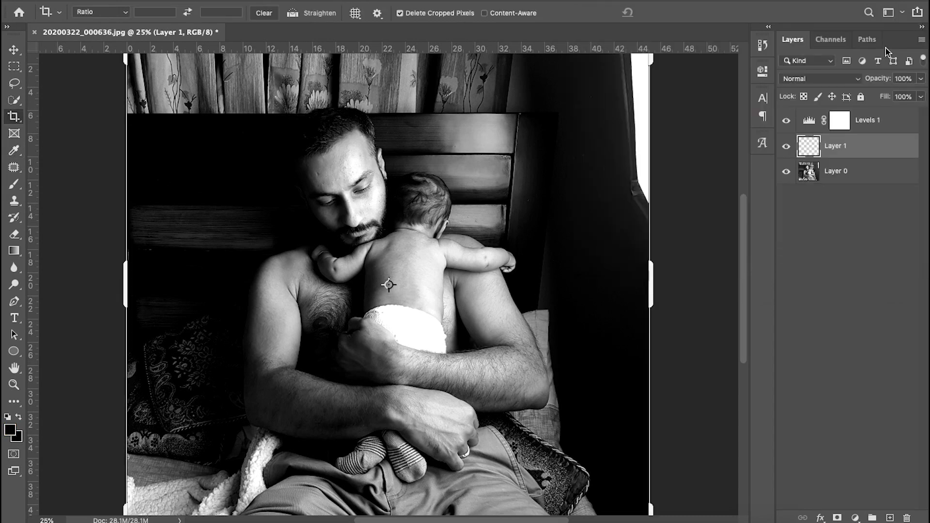
Activate the Brush tool and set the brush size to 500 px.
click(12, 185)
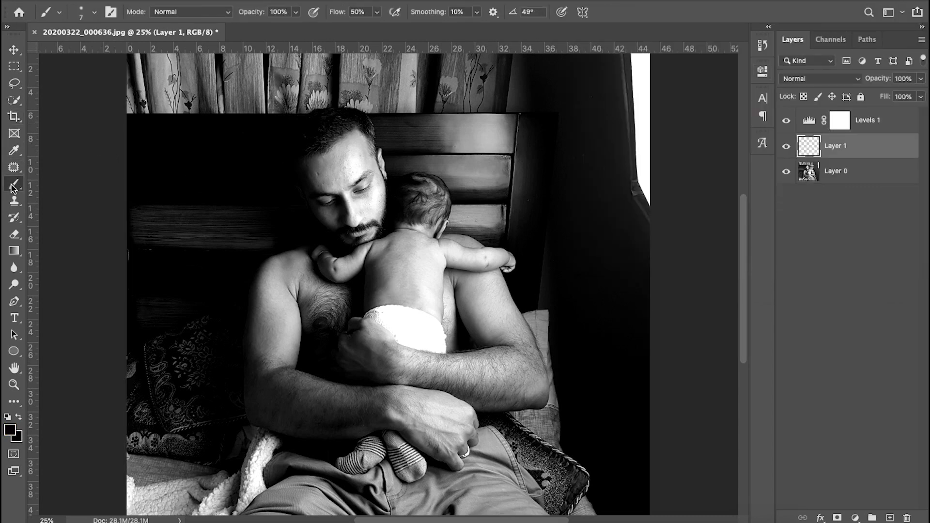
click(89, 19)
drag(90, 52, 98, 52)
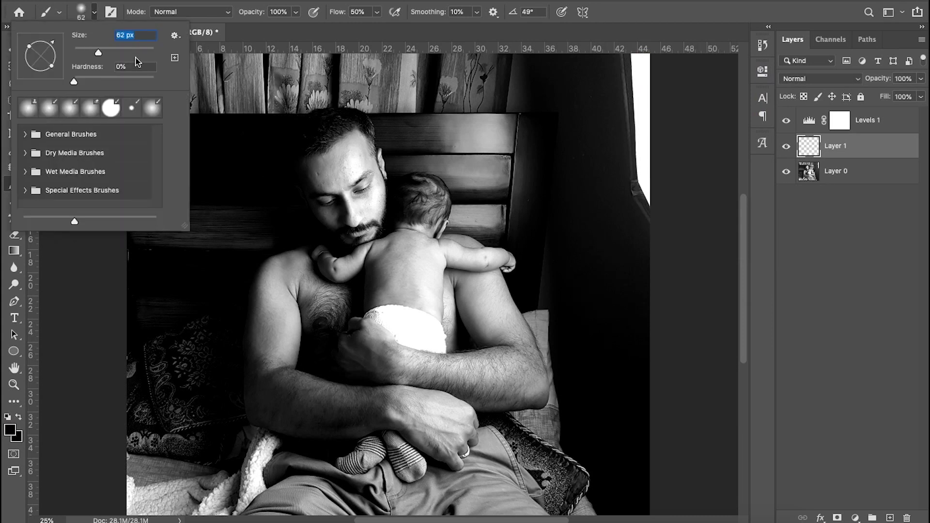
drag(124, 54, 145, 54)
text(500)
key(Tab)
key(Return)
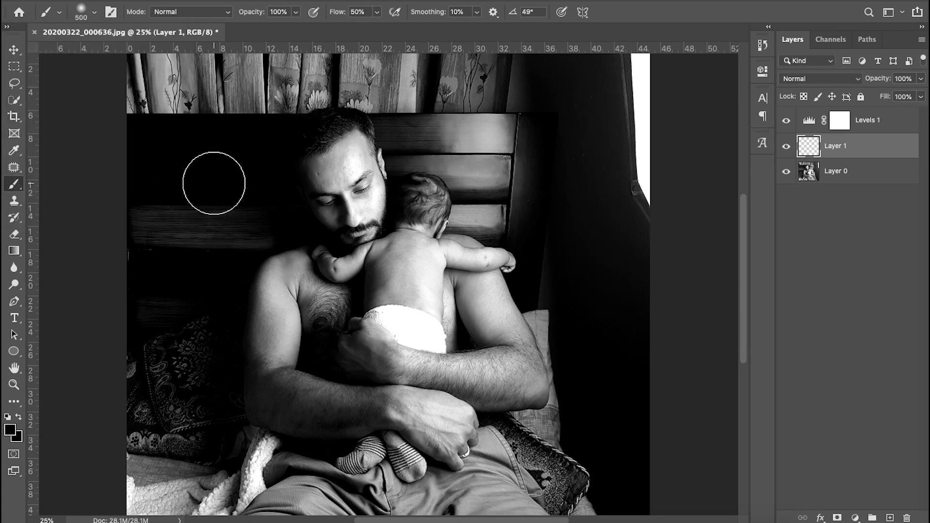
Paint black on the new layer over the curtains and headboard in the upper background, starting with a 700 px brush.
scroll(214, 183, up, 2)
scroll(214, 183, left, 2)
key(bracketright)
key(bracketright)
mouse_move(192, 170)
mouse_down()
mouse_move(172, 132)
mouse_move(183, 114)
mouse_move(137, 183)
mouse_move(208, 126)
mouse_up()
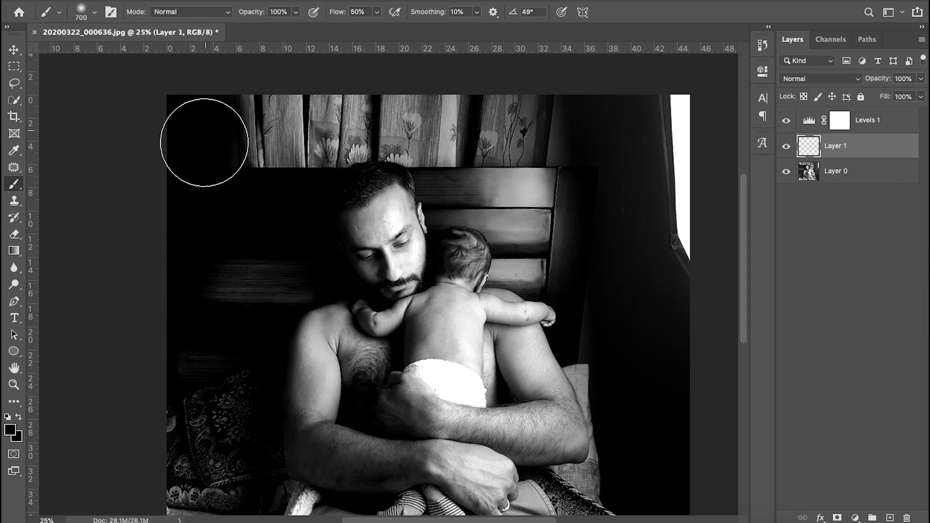
scroll(155, 440, down, 5)
scroll(156, 440, left, 1)
key(bracketleft)
key(bracketleft)
key(bracketleft)
scroll(285, 350, up, 6)
key(bracketright)
key(bracketright)
mouse_move(339, 159)
mouse_down()
mouse_move(398, 114)
mouse_move(655, 388)
mouse_move(547, 160)
mouse_up()
Paint black with a smaller brush over the background close to the man's and baby's heads and shoulders.
scroll(637, 382, down, 3)
key(super+plus)
key(bracketleft)
key(bracketleft)
key(bracketleft)
key(bracketleft)
key(bracketleft)
drag(279, 222, 399, 307)
key(bracketright)
key(bracketright)
key(bracketright)
key(bracketright)
Paint black over the background and pillows beside the man's arm and legs, varying the brush size near the edges.
scroll(494, 339, down, 6)
mouse_move(414, 271)
mouse_down()
mouse_move(477, 329)
mouse_move(431, 291)
mouse_up()
key(bracketleft)
key(bracketleft)
key(bracketleft)
scroll(452, 285, down, 7)
key(bracketright)
key(bracketright)
key(bracketright)
key(bracketright)
key(bracketleft)
key(bracketleft)
key(bracketleft)
key(bracketleft)
mouse_move(459, 354)
mouse_down()
mouse_move(346, 189)
mouse_move(320, 131)
mouse_up()
Black out the remaining background along the man's left-hand outline in the photo with a small brush, and check the whole image.
scroll(131, 326, left, 8)
key(super+plus)
scroll(330, 290, up, 10)
key(bracketleft)
key(bracketleft)
key(bracketleft)
key(bracketleft)
key(bracketleft)
key(bracketleft)
mouse_move(388, 334)
mouse_down()
mouse_move(320, 366)
mouse_move(300, 411)
mouse_up()
key(super+minus)
key(super+minus)
key(super+minus)
key(super+minus)
key(super+minus)
key(bracketleft)
key(bracketleft)
key(bracketleft)
key(bracketleft)
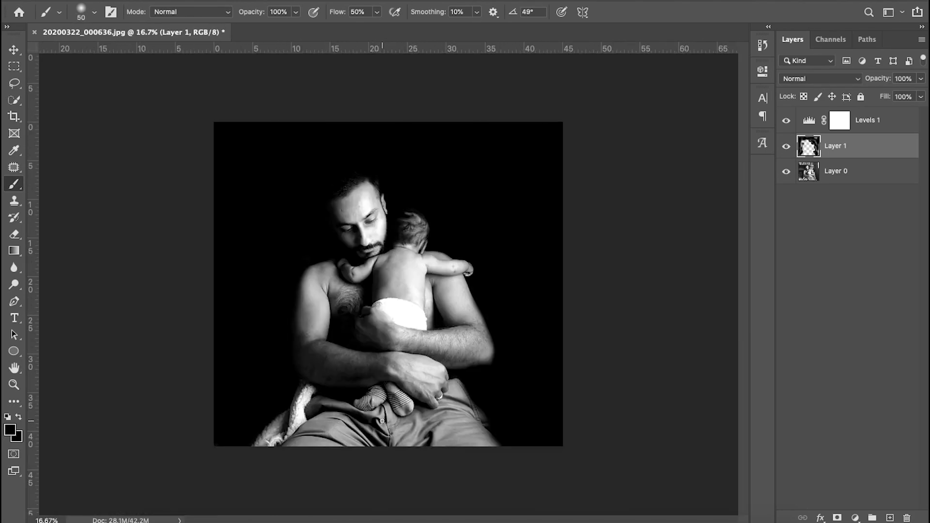
key(super+plus)
key(super+minus)
key(super+plus)
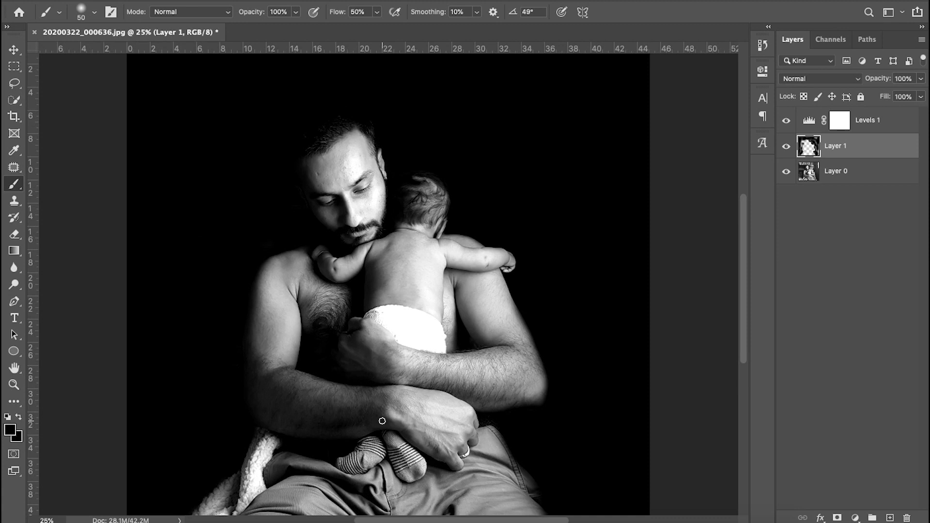
Add a Curves adjustment layer above Levels 1, slightly lowering the Blue channel's highlight point and raising its shadow point.
click(885, 122)
key(x)
click(855, 517)
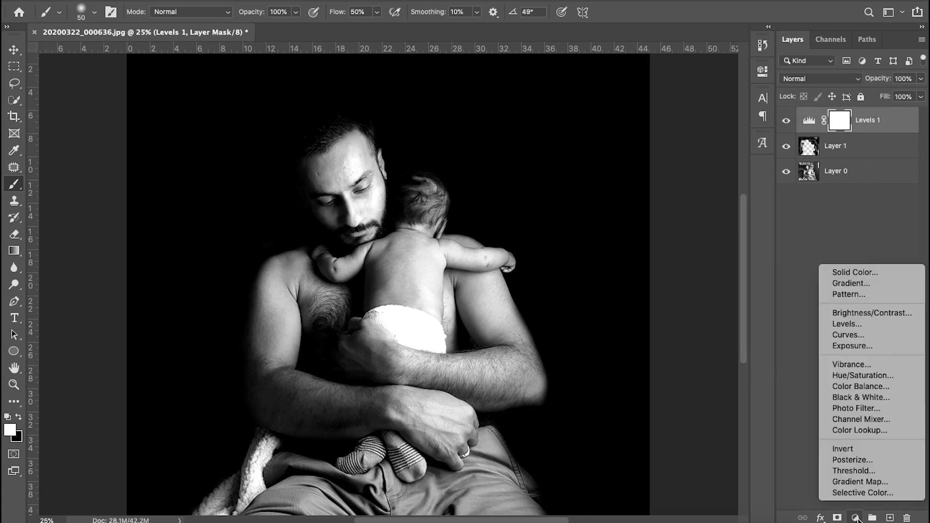
click(872, 336)
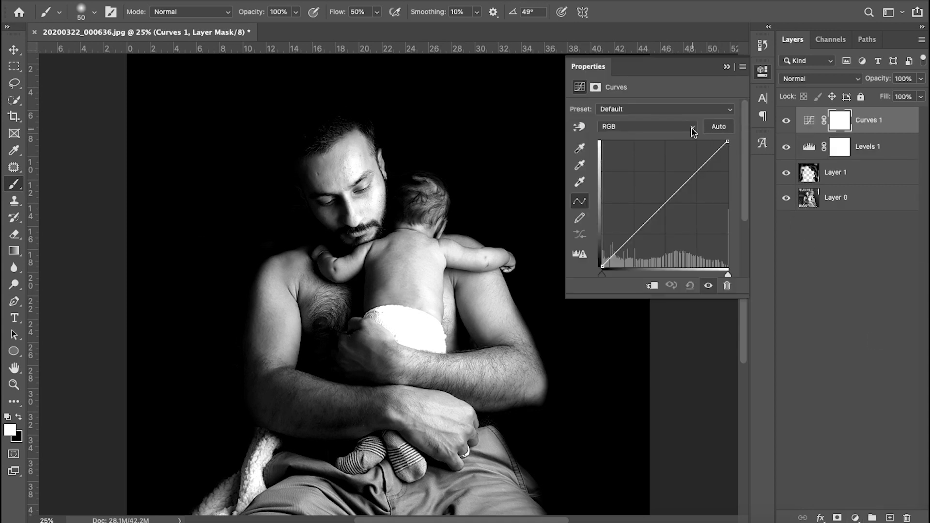
click(693, 127)
click(657, 155)
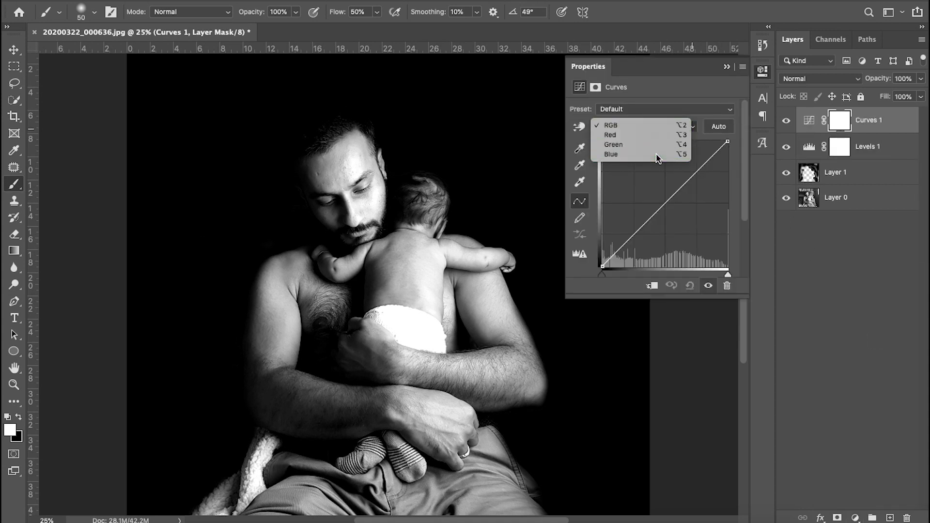
drag(729, 143, 728, 148)
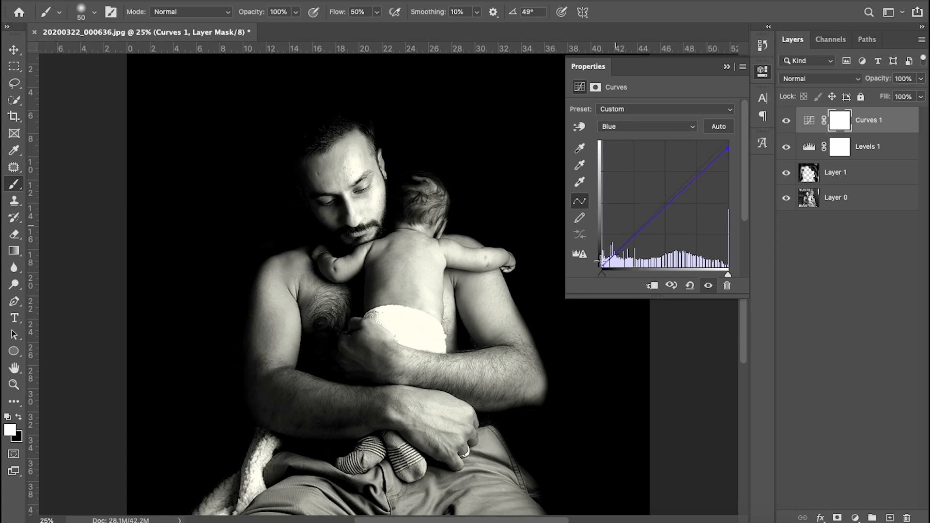
drag(602, 266, 600, 262)
Add a Brightness/Contrast adjustment layer on top with brightness -25 and contrast 30.
click(856, 518)
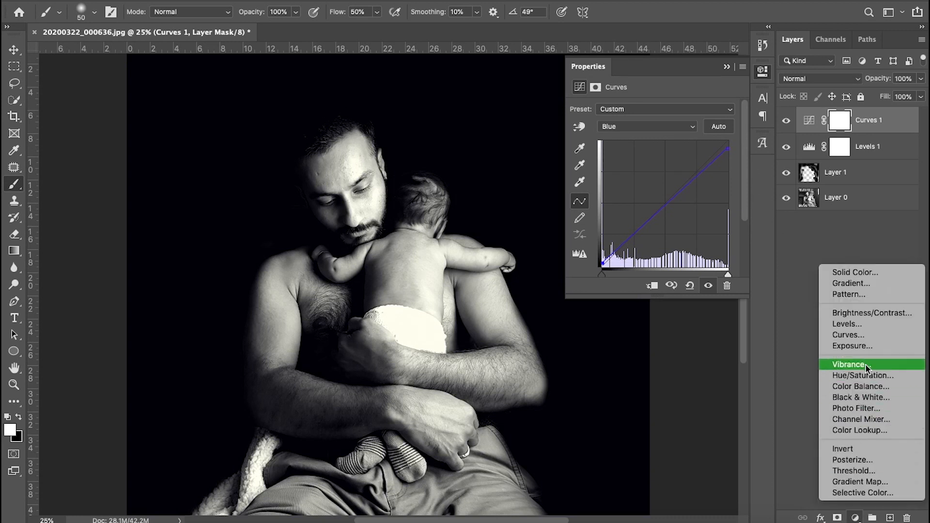
click(885, 313)
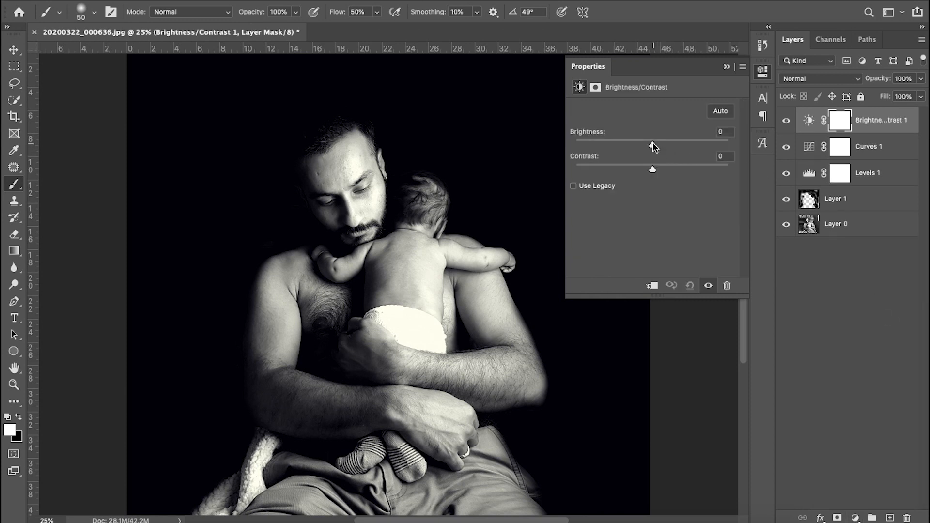
drag(654, 147, 639, 148)
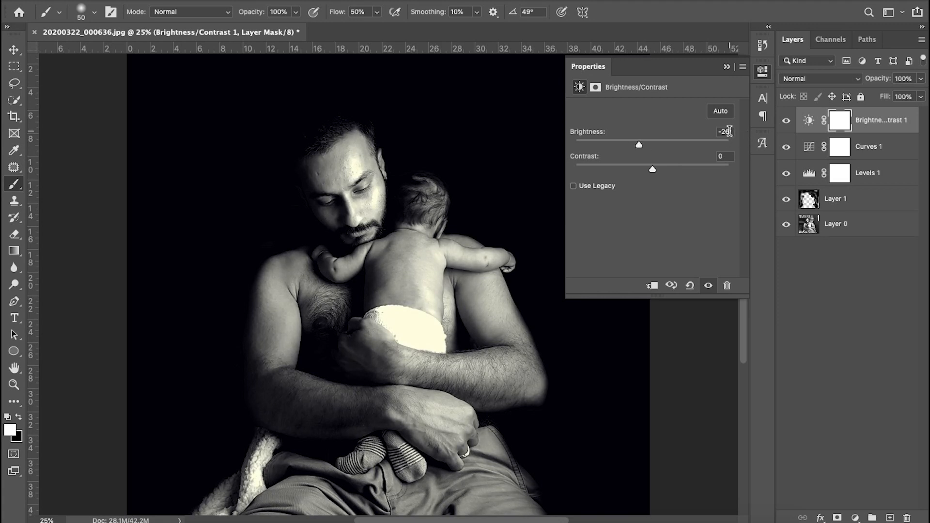
drag(639, 148, 675, 171)
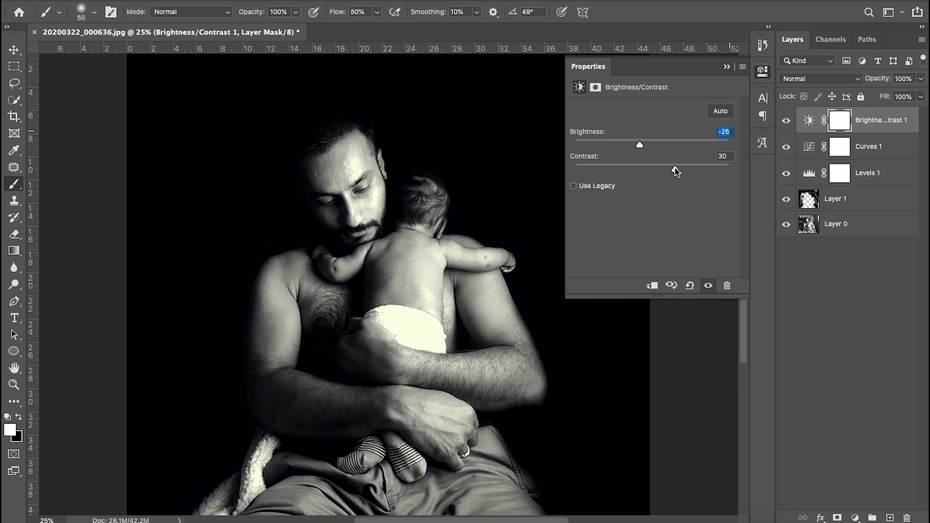
click(727, 156)
Add an Exposure adjustment layer above Brightness/Contrast 1 with the exposure set to -0.75.
click(856, 517)
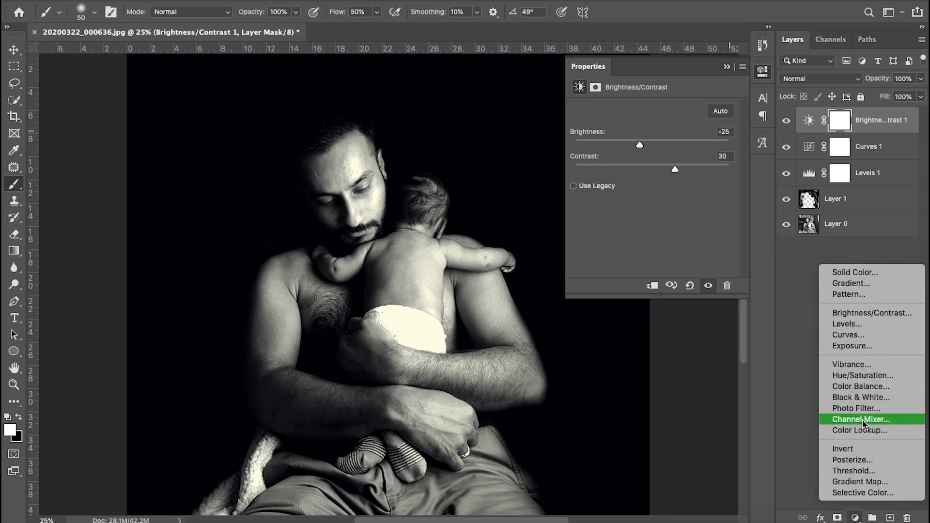
click(885, 344)
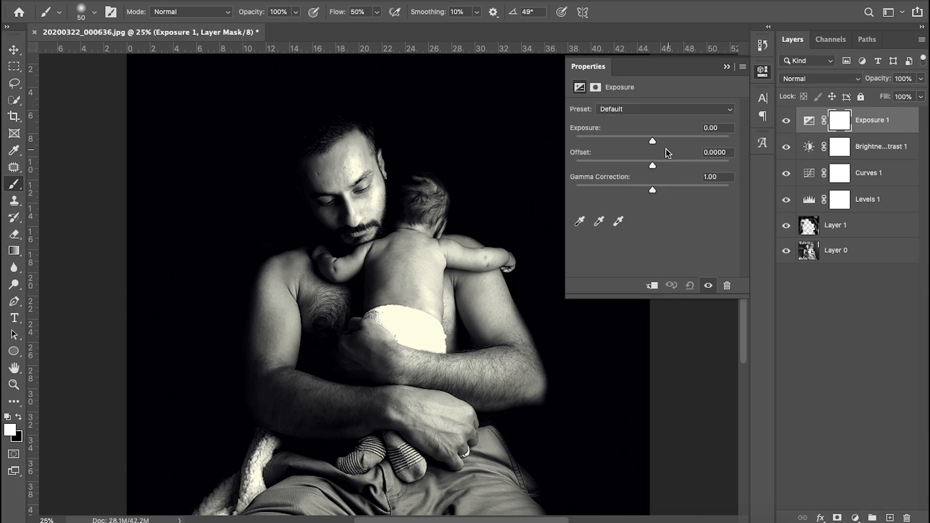
drag(653, 143, 644, 144)
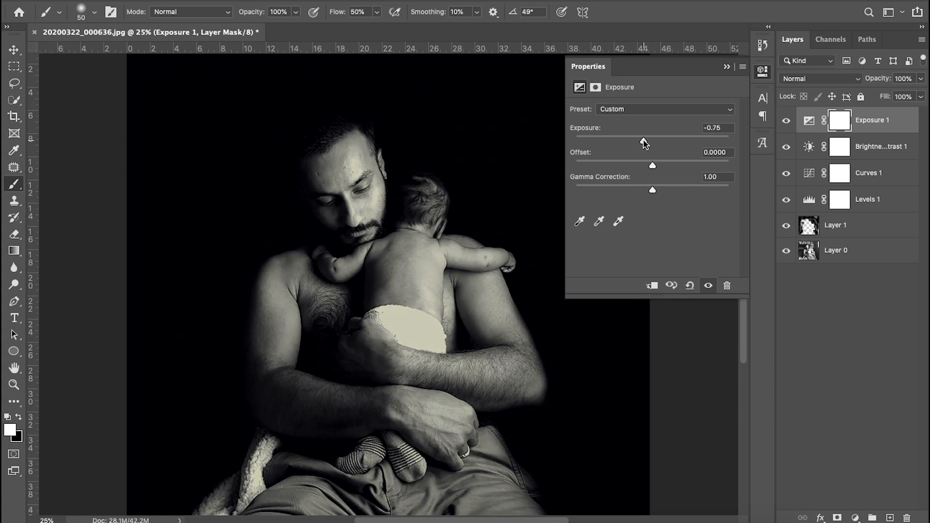
click(726, 128)
Set the Exposure layer's offset to +0.0030 and slightly fine-tune its gamma correction.
drag(653, 165, 652, 166)
drag(655, 168, 655, 168)
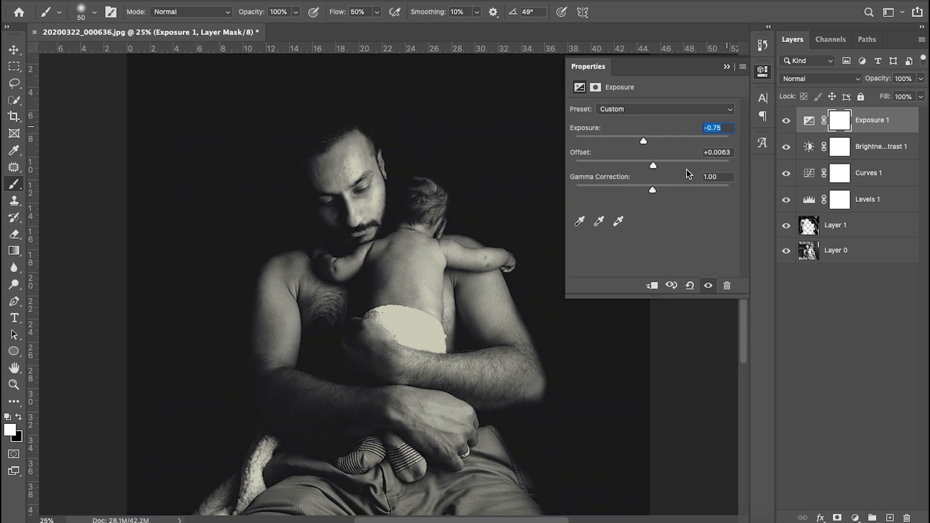
click(724, 153)
key(BackSpace)
key(BackSpace)
text(30)
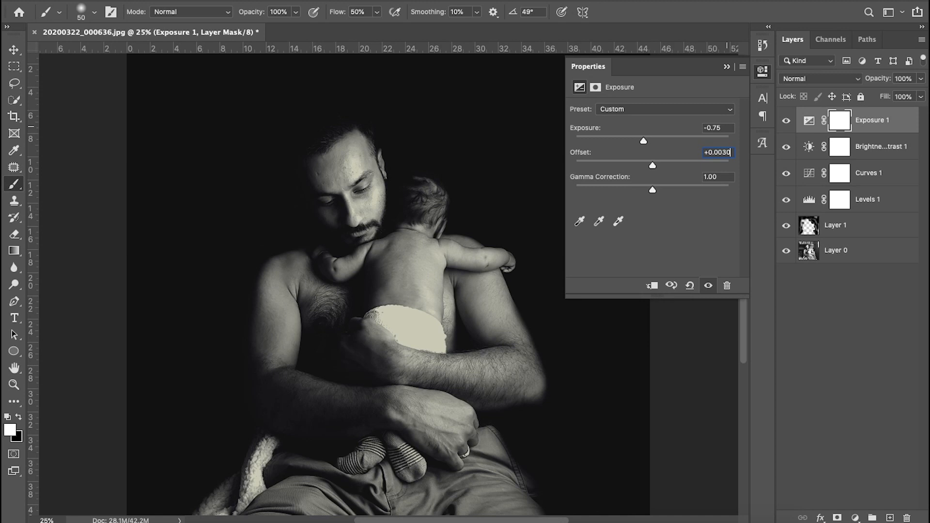
key(Return)
drag(652, 193, 657, 193)
click(723, 178)
click(727, 67)
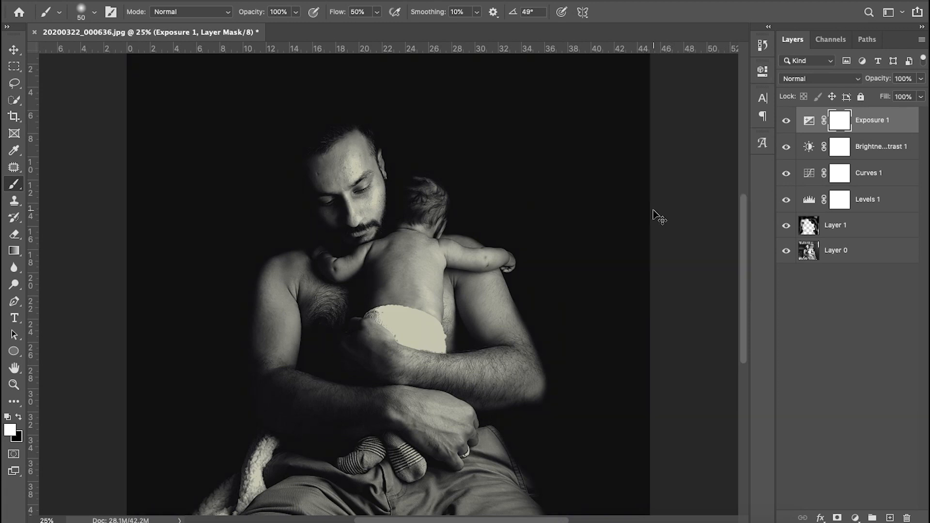
Crop the image at full width, trimming the empty black above the man's head and most of his legs below the baby's feet.
key(super+minus)
key(super+minus)
key(super+equal)
key(super+equal)
key(super+equal)
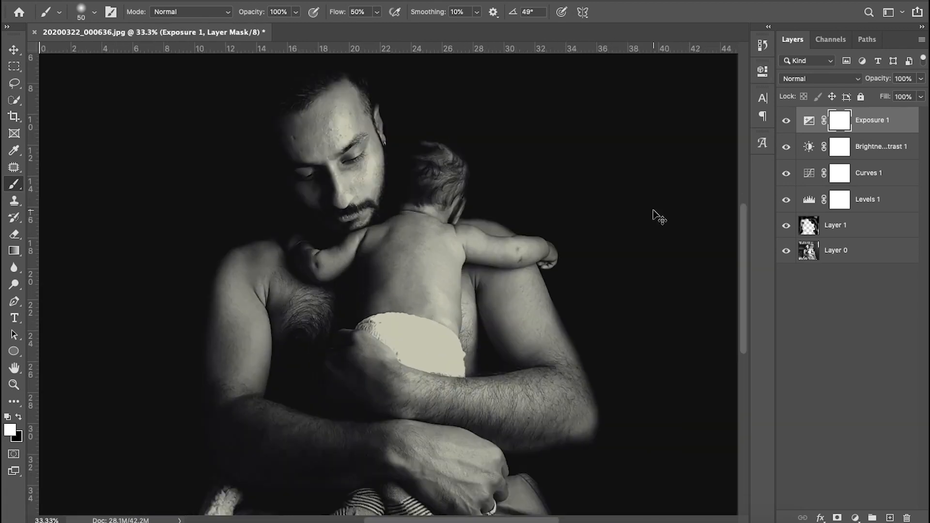
key(super+minus)
key(super+minus)
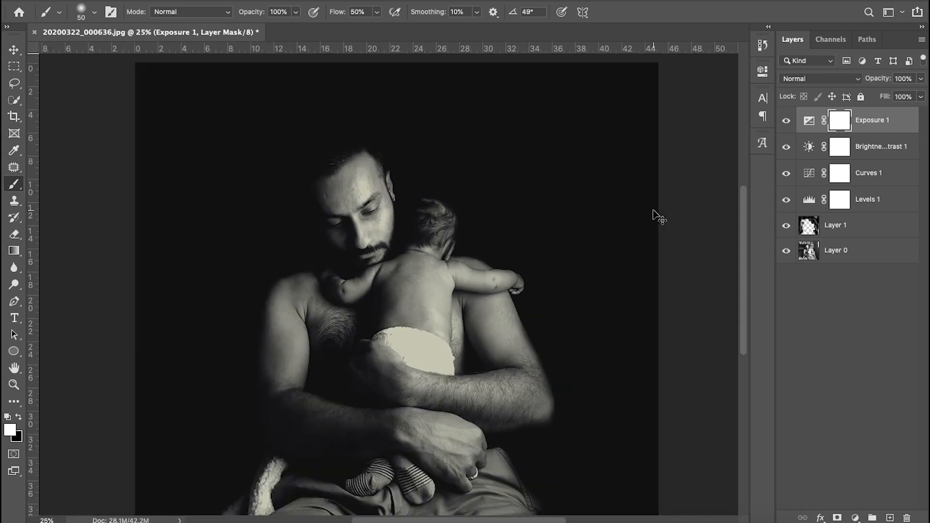
click(15, 116)
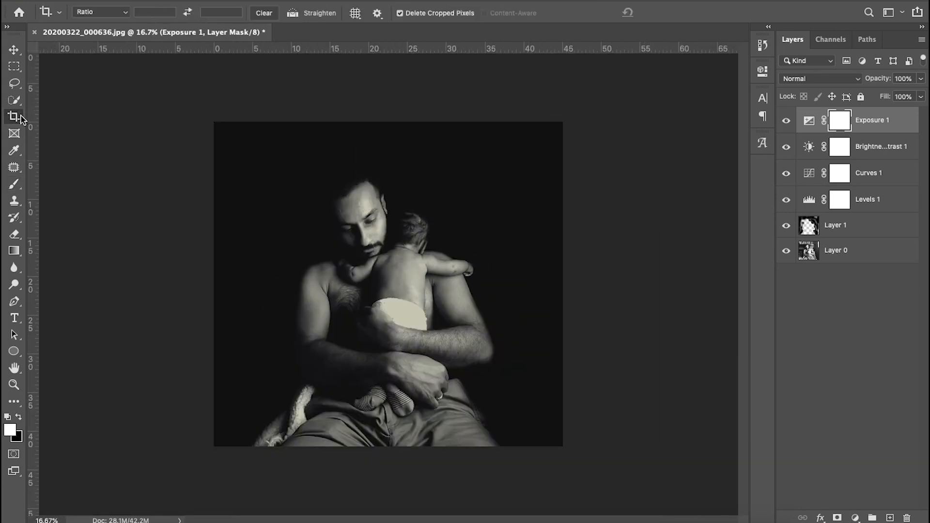
drag(385, 452, 386, 430)
drag(391, 142, 391, 156)
click(680, 14)
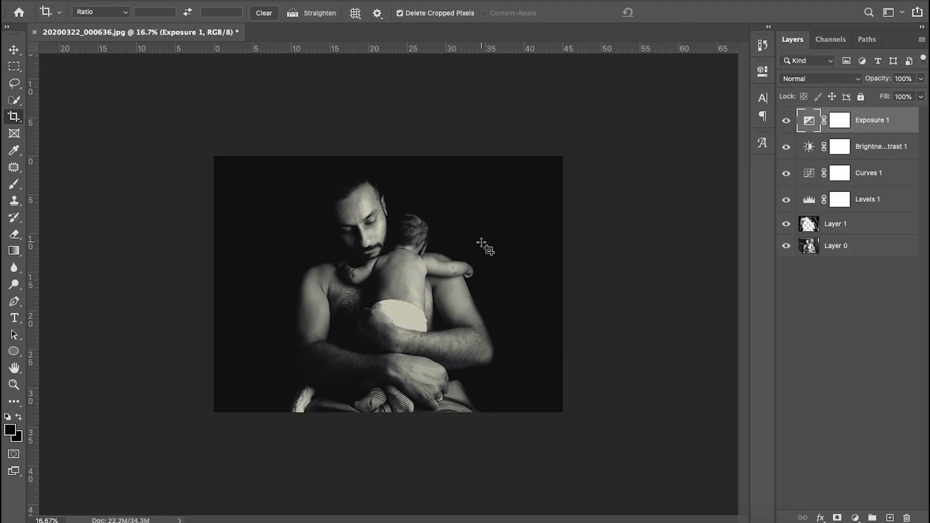